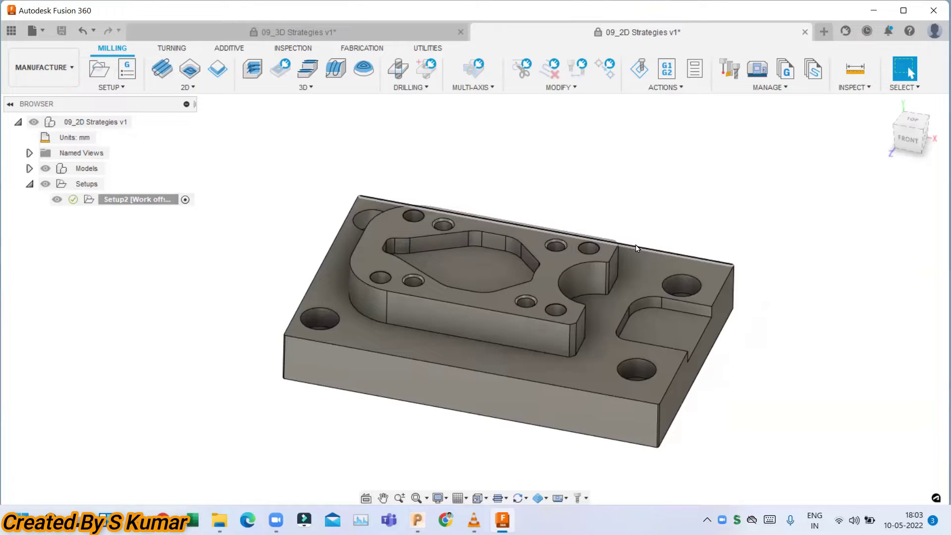
Create a 2D Contour operation using tool 3, the 6 mm flat end mill, and bring up its geometry settings.
click(187, 87)
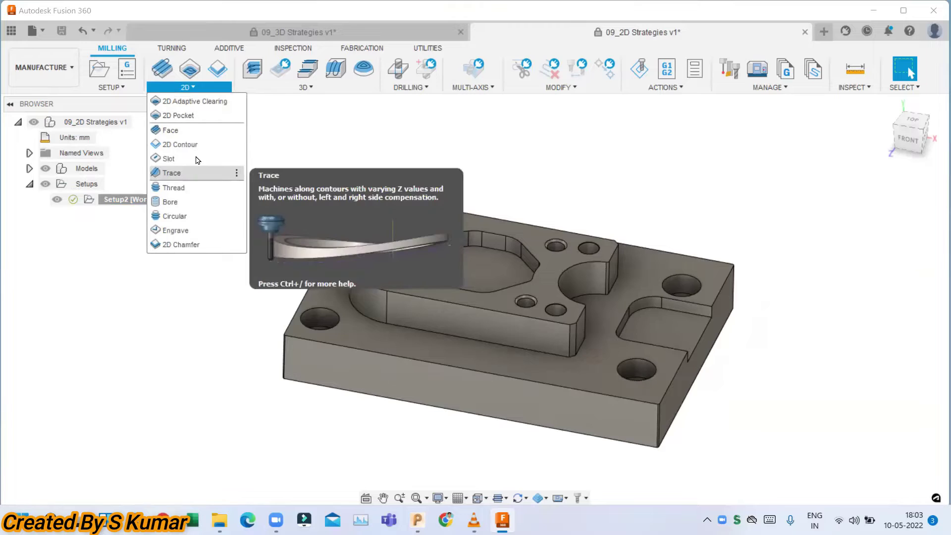
click(181, 144)
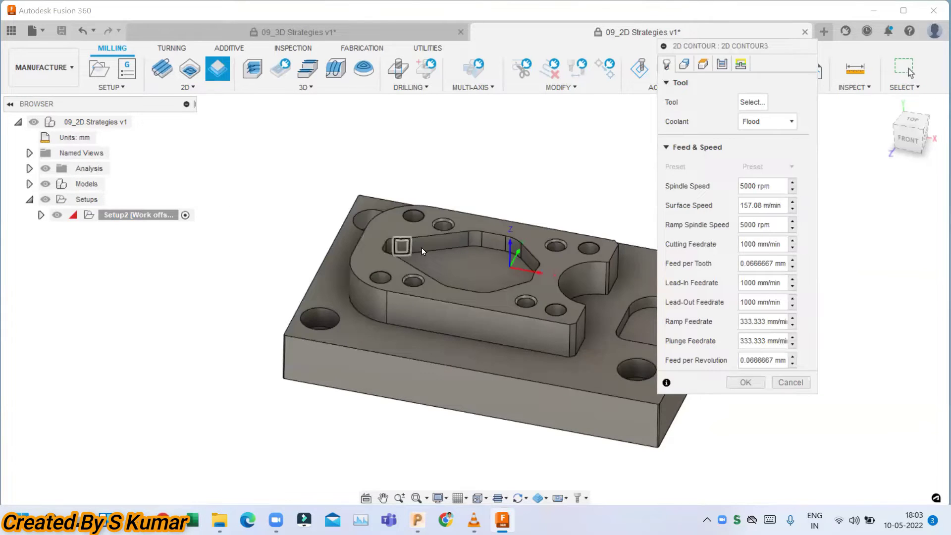
click(816, 198)
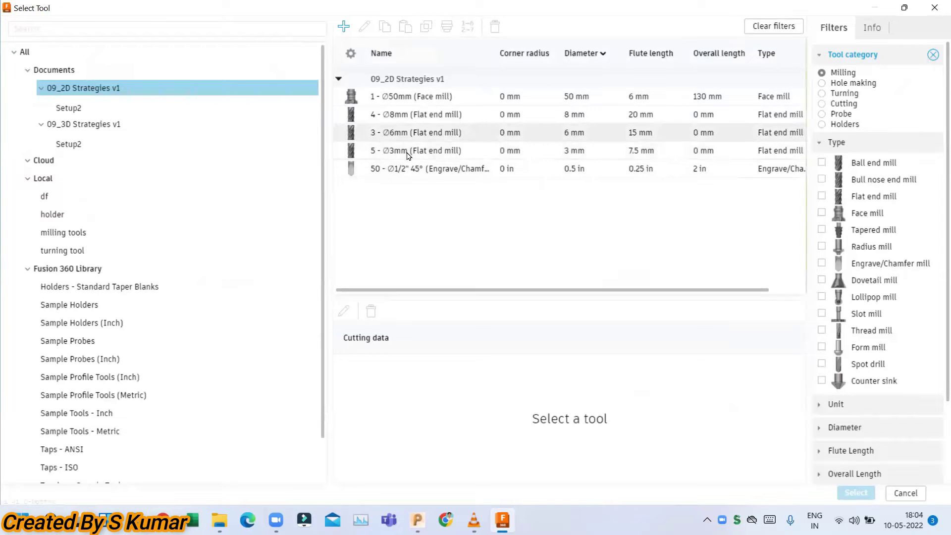
click(745, 158)
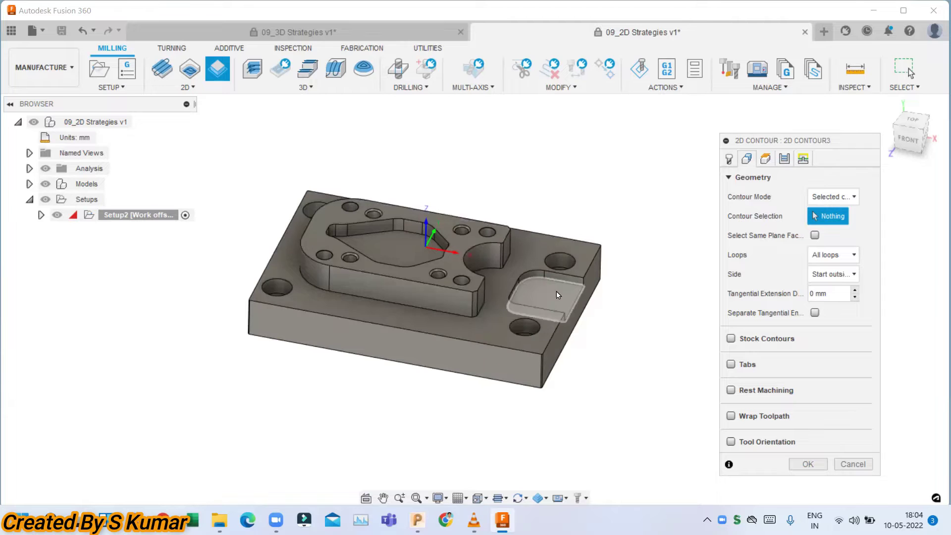
Try the plate's upper outline, then the open side pocket's floor edge, as the contour selection.
click(569, 278)
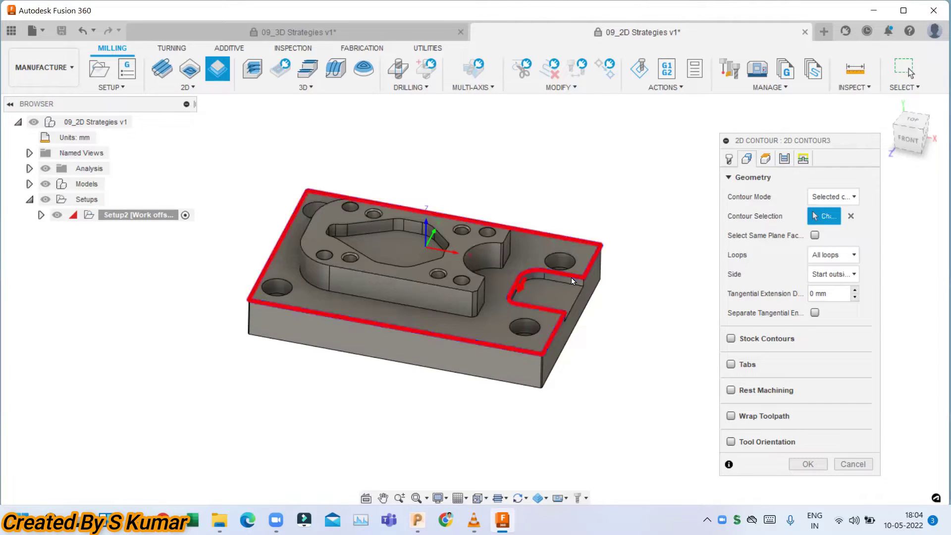
scroll(570, 278, up, 3)
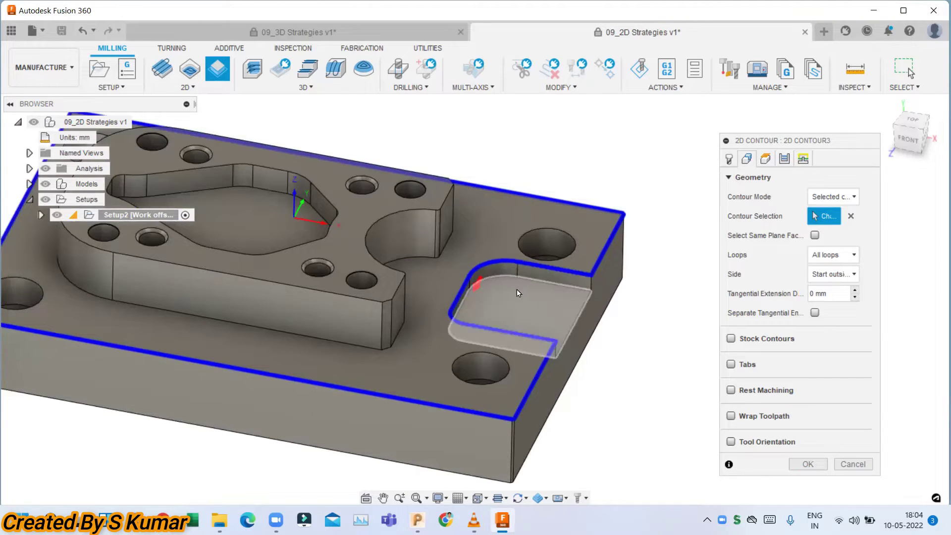
click(851, 216)
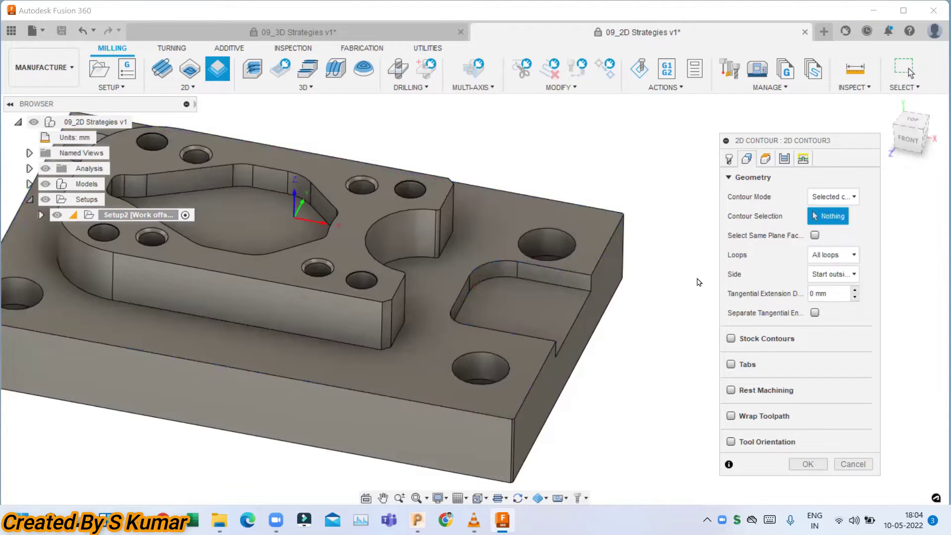
click(569, 292)
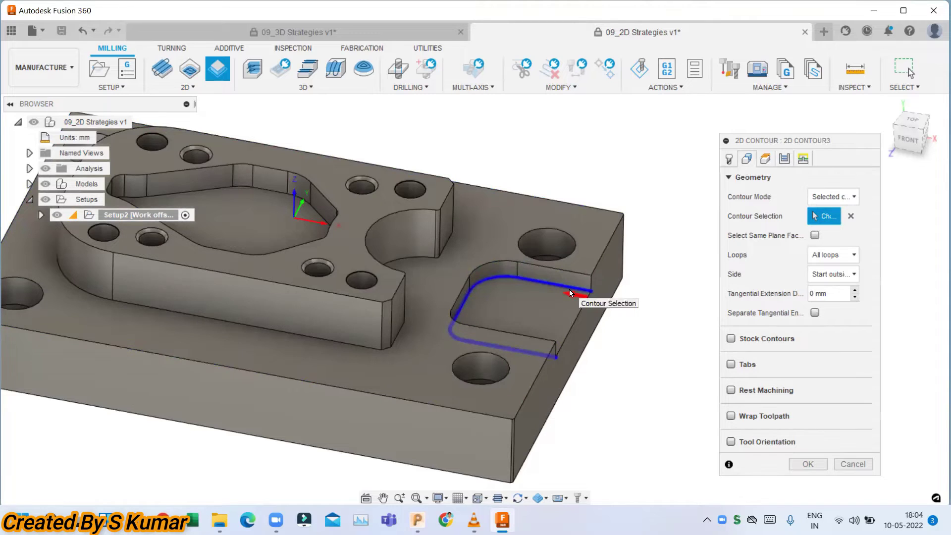
Define an open contour along the side pocket's upper edges, ending at its two straight sides, and generate the 2D Contour toolpath.
click(578, 275)
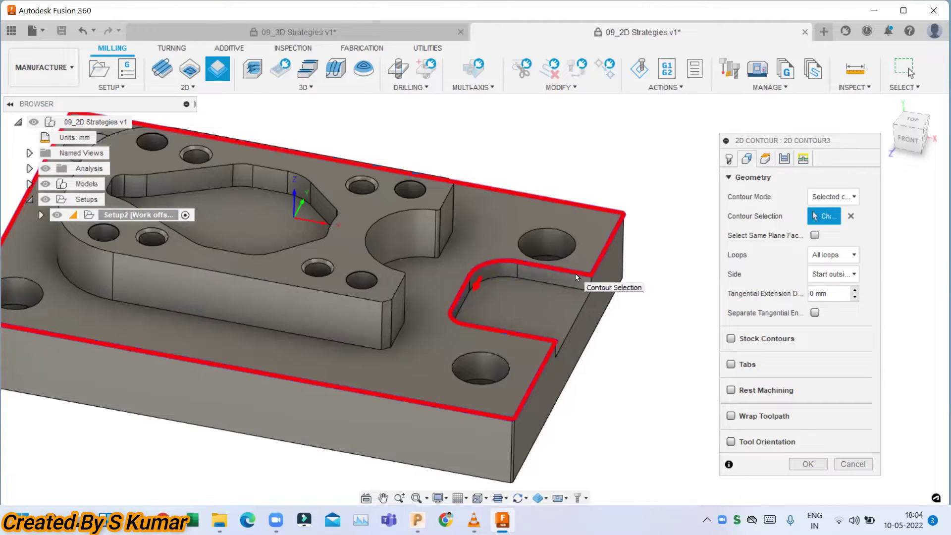
click(576, 274)
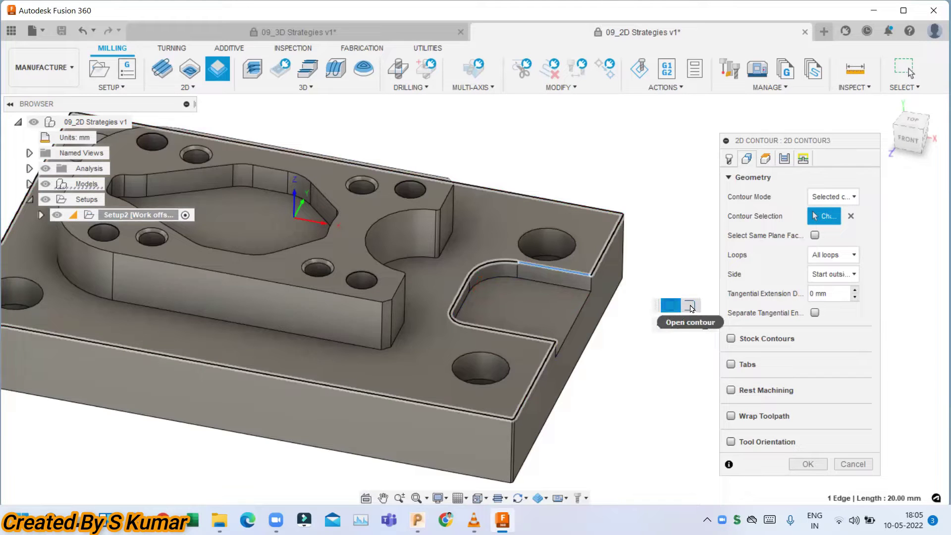
click(691, 306)
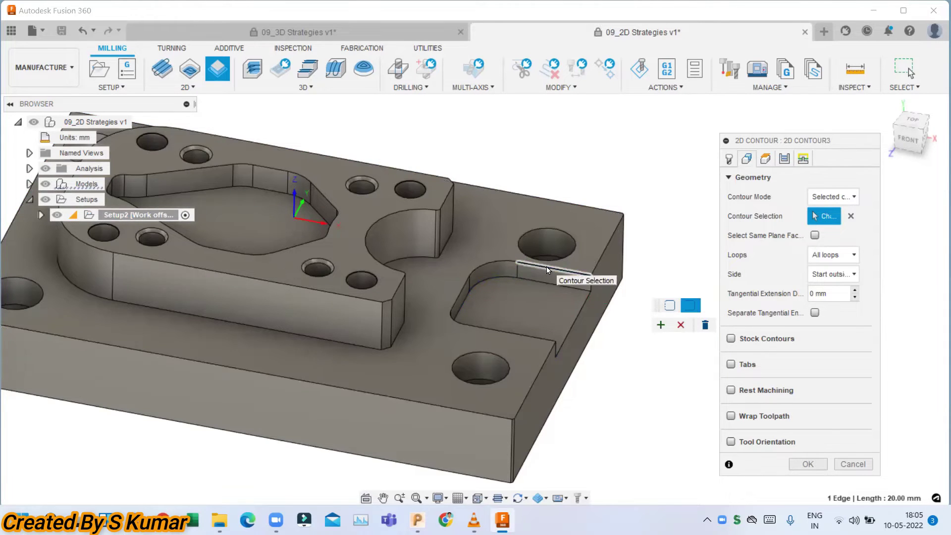
click(532, 338)
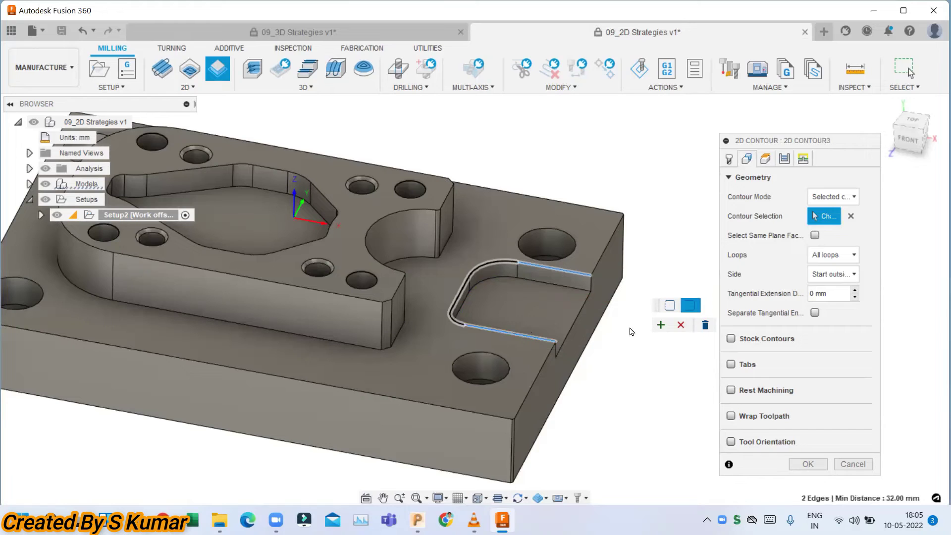
click(659, 327)
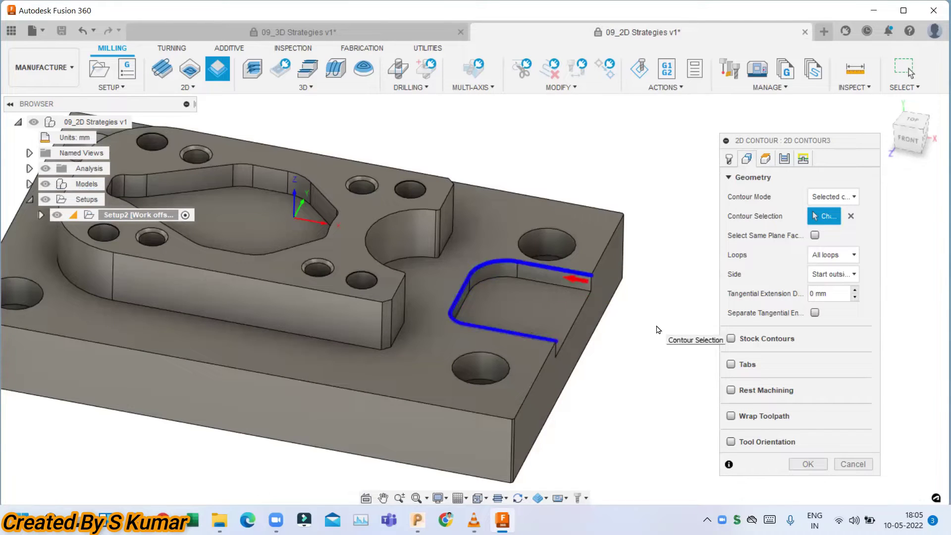
scroll(595, 297, down, 2)
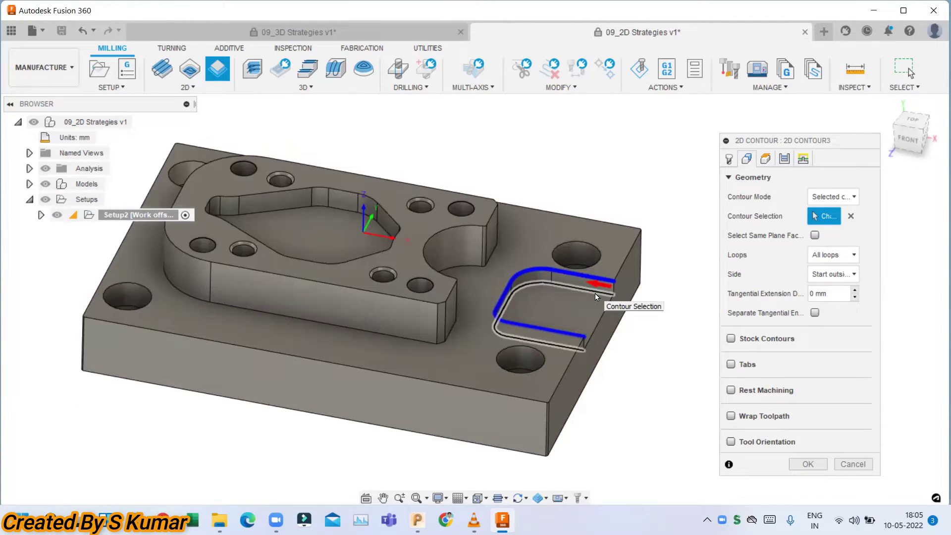
click(811, 464)
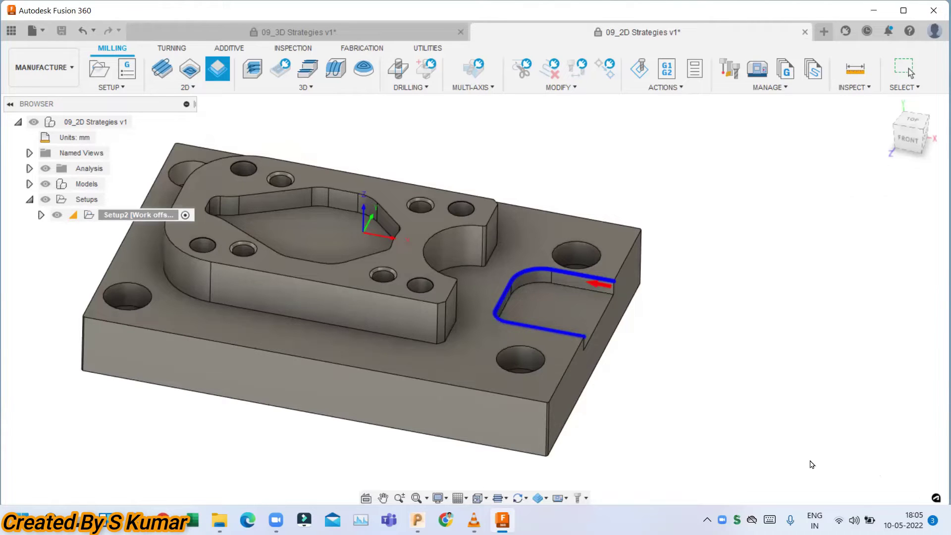
Start a 2D Adaptive Clearing operation with an open pocket chain across the boss's notched end, between the straight edges flanking the notch.
shift+middle_drag(525, 289, 542, 298)
scroll(691, 349, down, 2)
scroll(362, 289, up, 2)
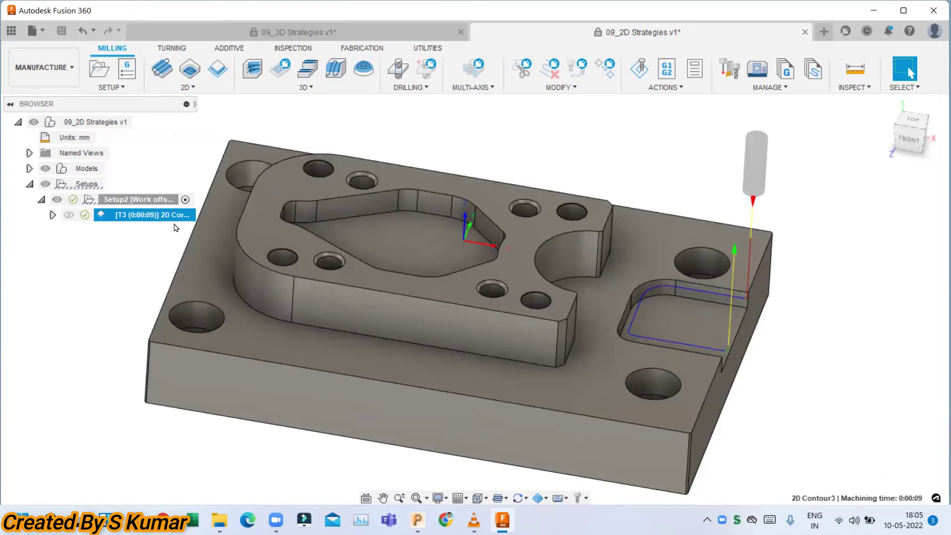
click(189, 70)
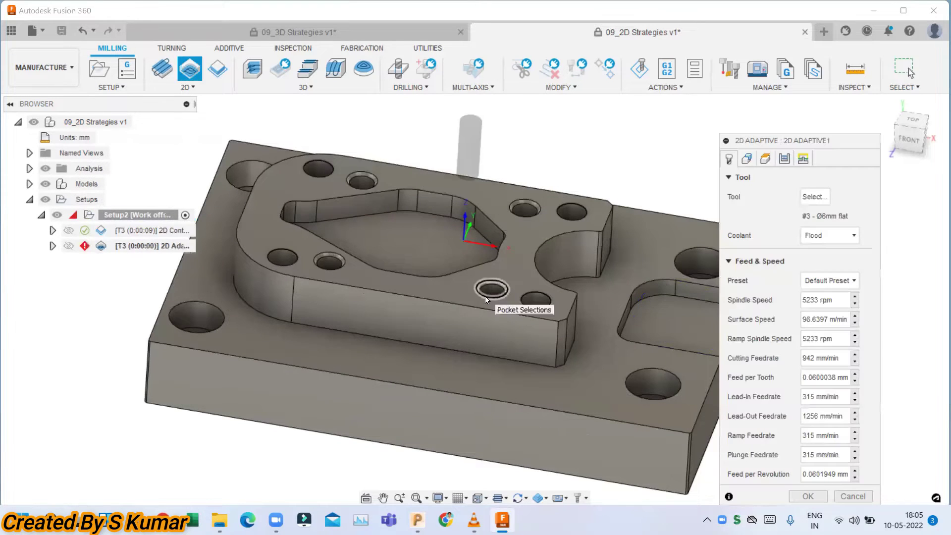
click(574, 307)
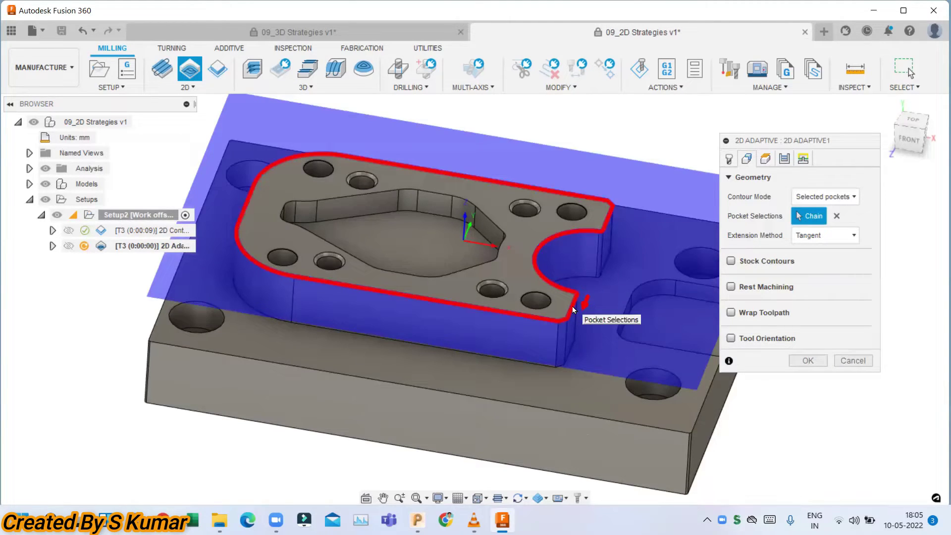
click(572, 306)
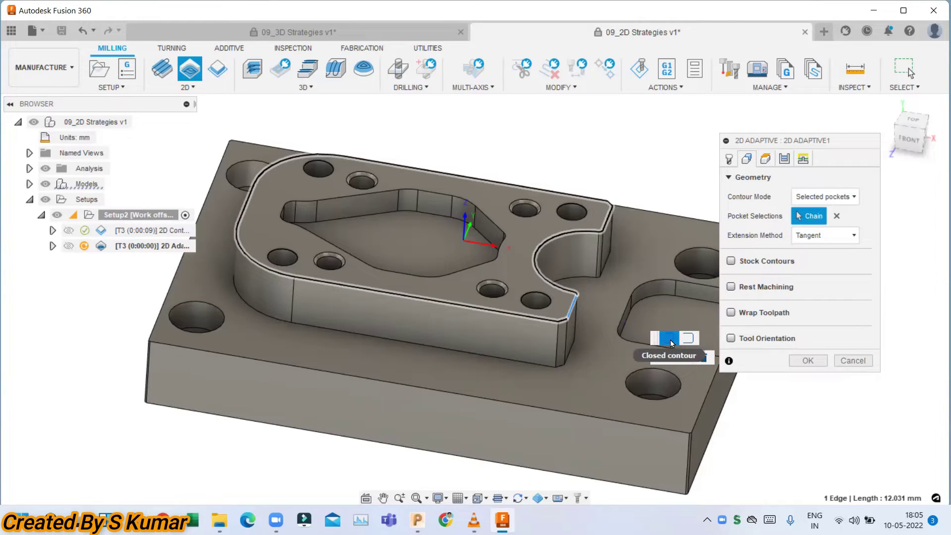
click(687, 338)
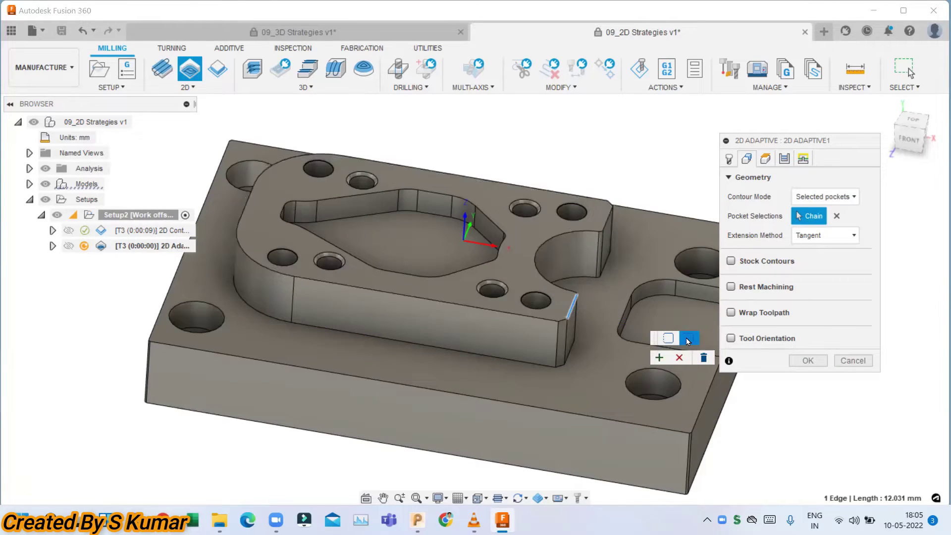
click(610, 215)
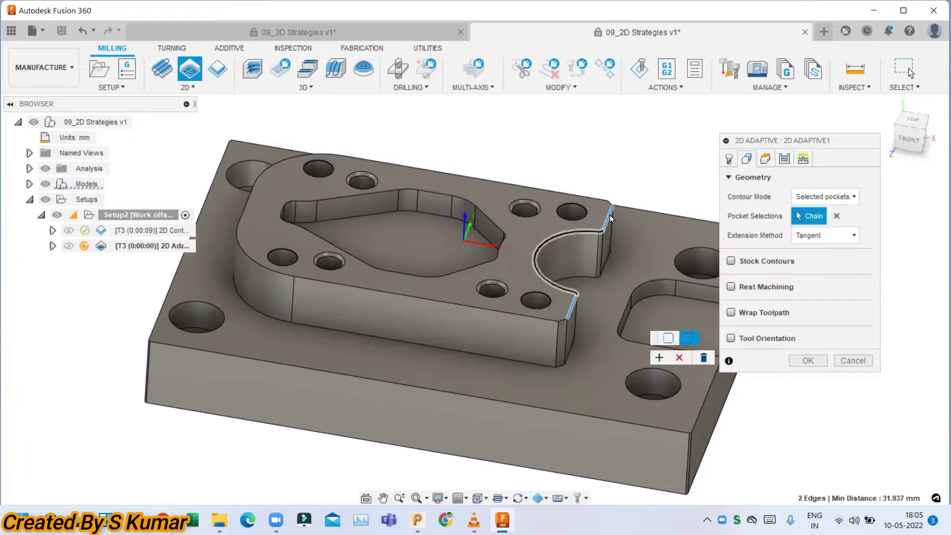
click(659, 357)
Accept the 2D Adaptive Clearing settings to generate its toolpath and examine the passes around the notch.
shift+middle_drag(515, 303, 563, 358)
scroll(528, 301, up, 1)
shift+middle_drag(528, 304, 575, 327)
click(797, 362)
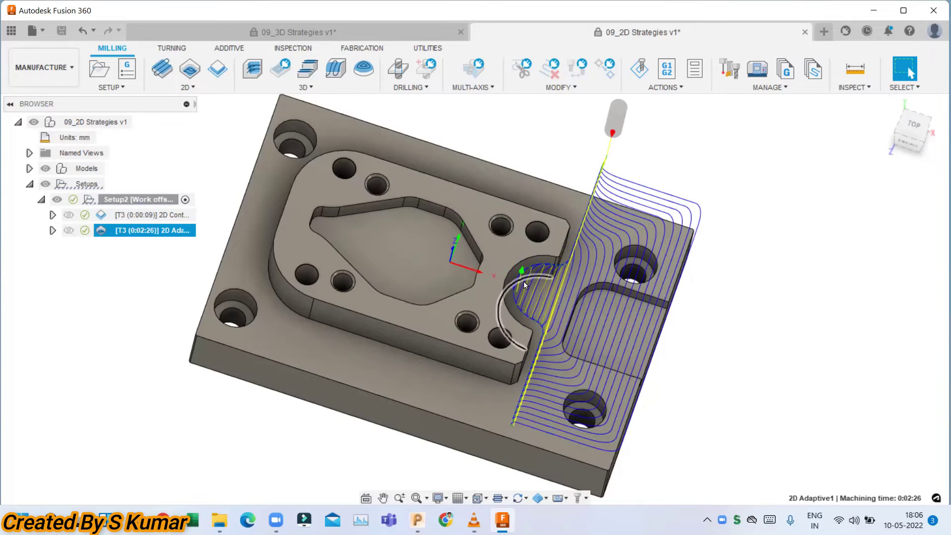
shift+middle_drag(522, 278, 571, 257)
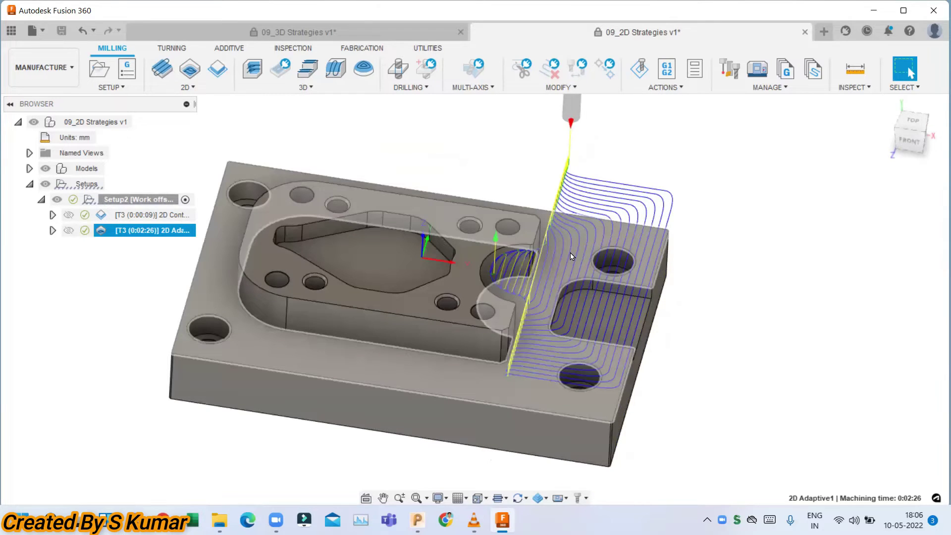
Reopen the 2D Contour operation for editing and clear its existing contour selection.
click(164, 218)
right_click(163, 219)
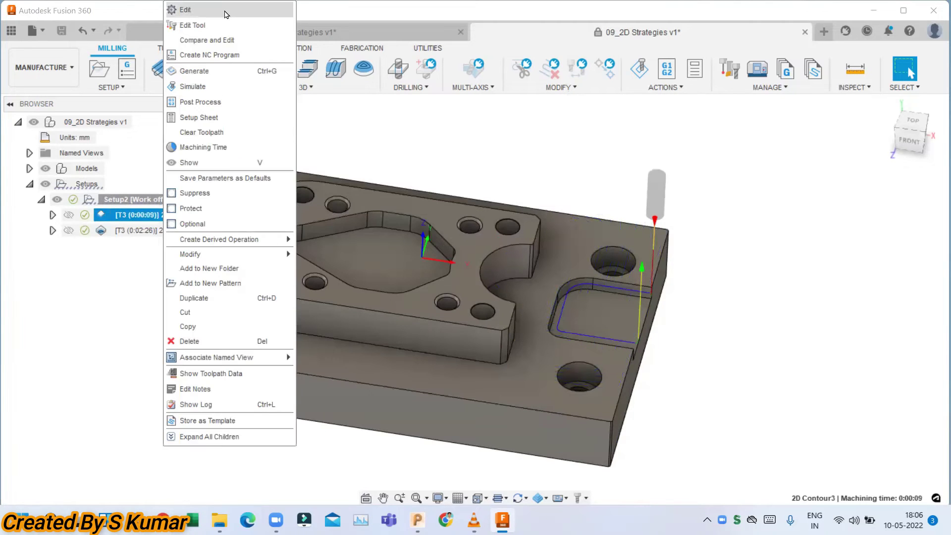
click(225, 14)
click(746, 158)
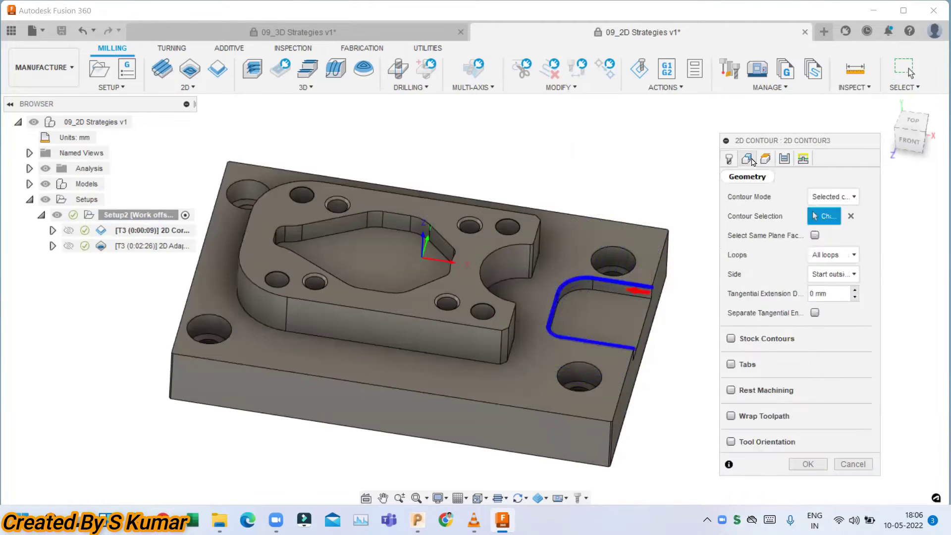
click(850, 216)
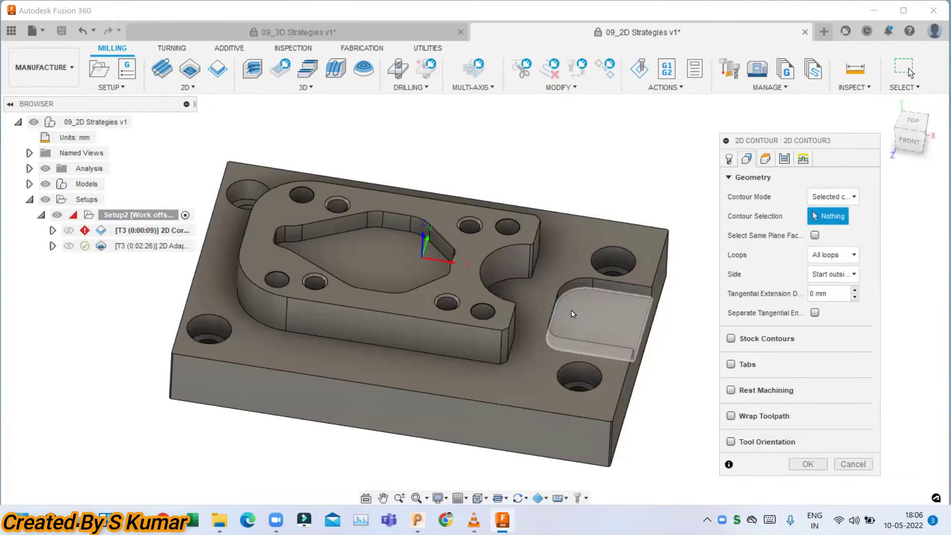
Select the side pocket's floor edge as the contour and convert it to a closed contour.
click(626, 292)
scroll(625, 292, up, 3)
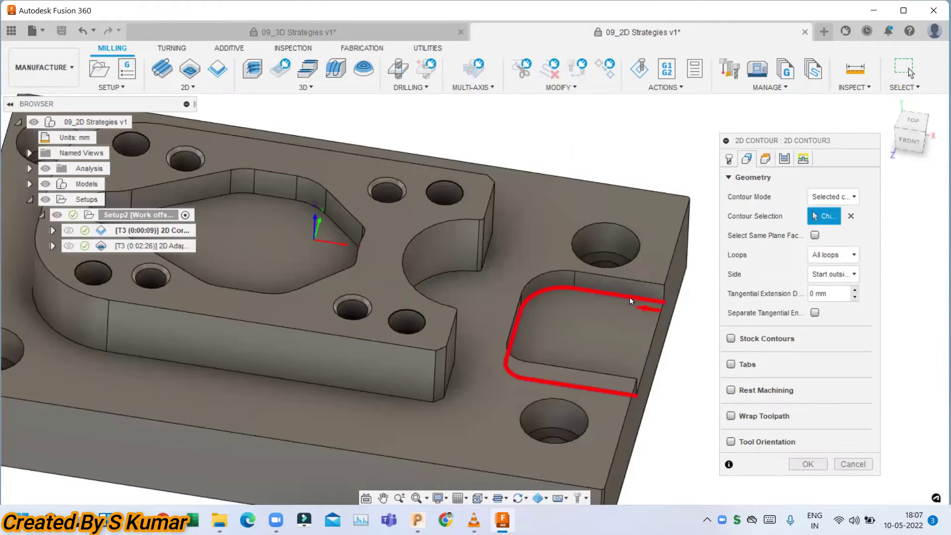
click(629, 296)
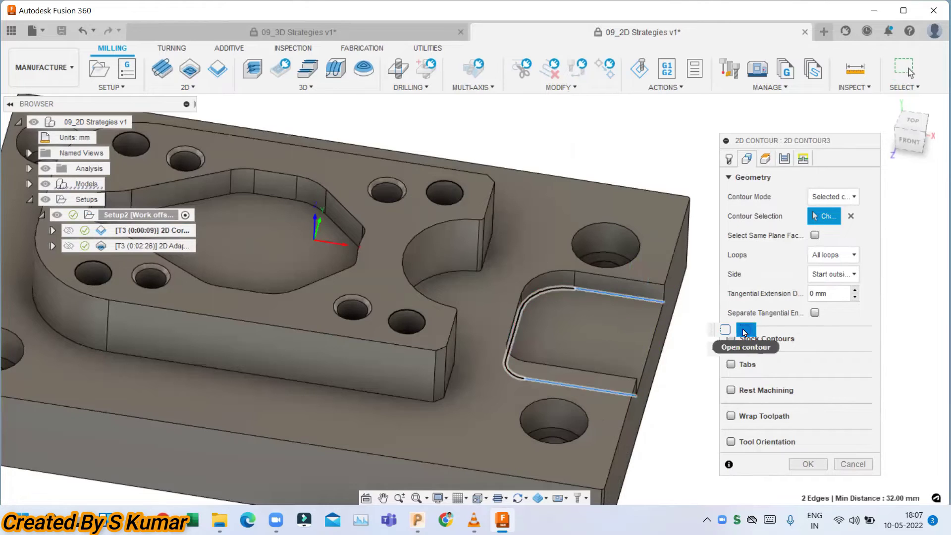
click(726, 330)
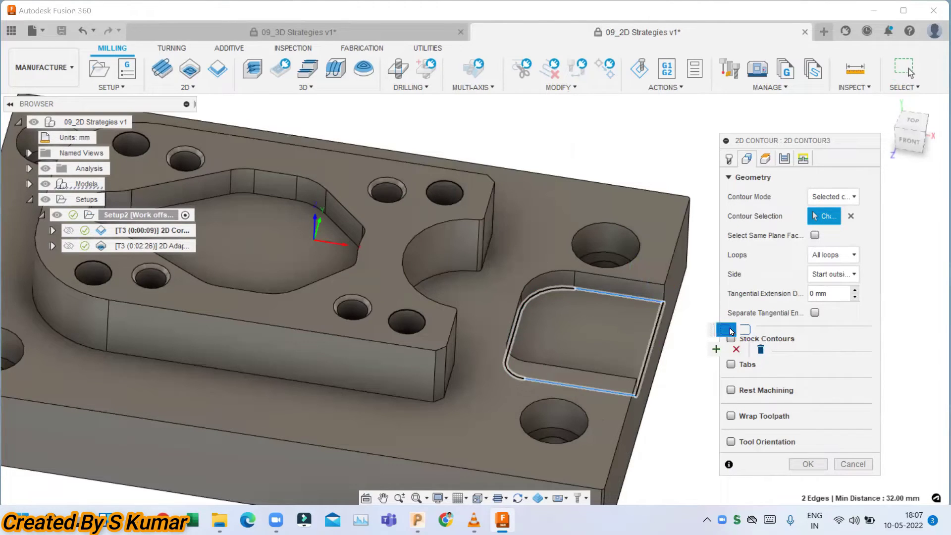
click(716, 349)
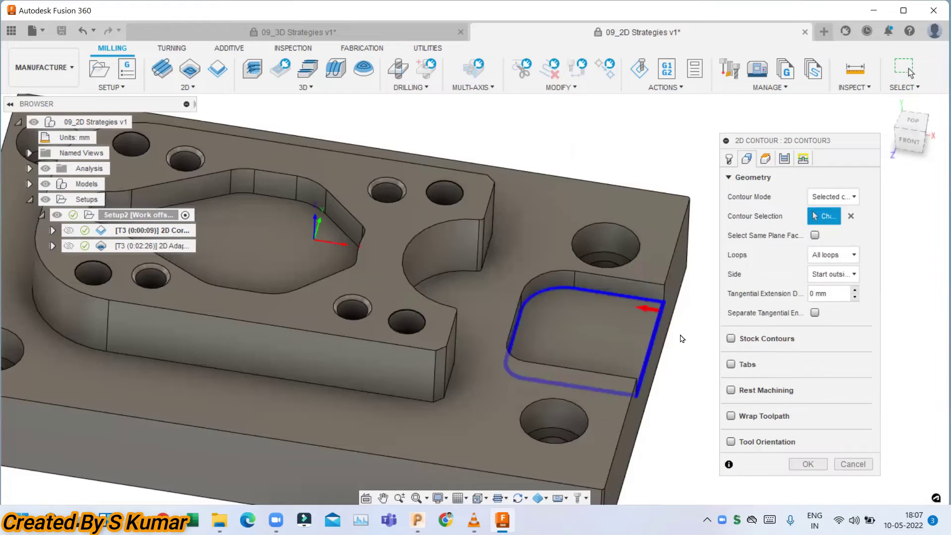
scroll(603, 290, down, 3)
scroll(603, 289, up, 3)
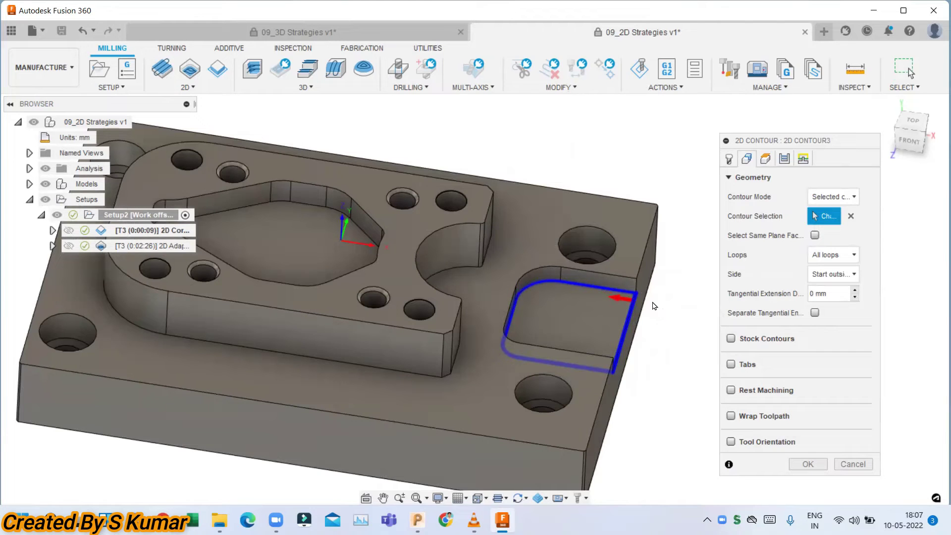
scroll(652, 305, down, 3)
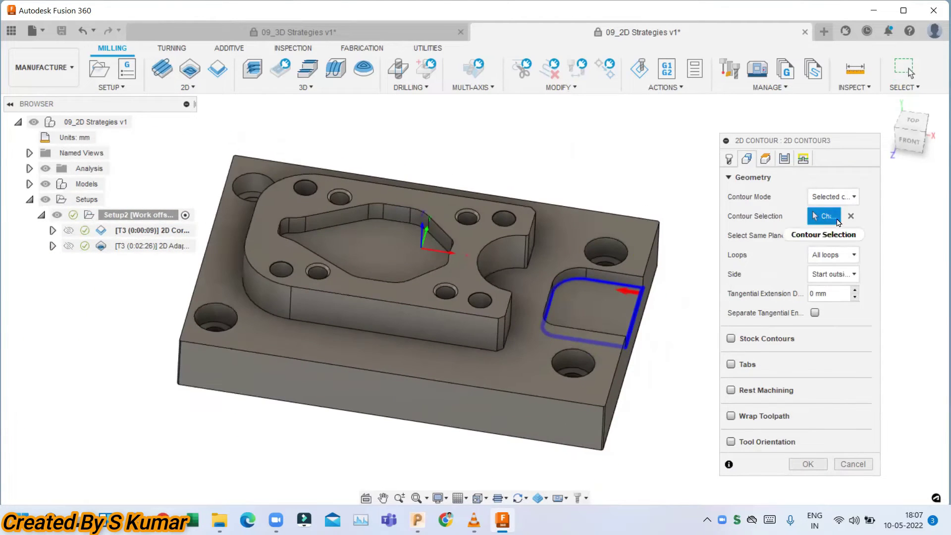
Replace the contour selection with the raised boss's upper outline and enable Stock Contours.
click(851, 219)
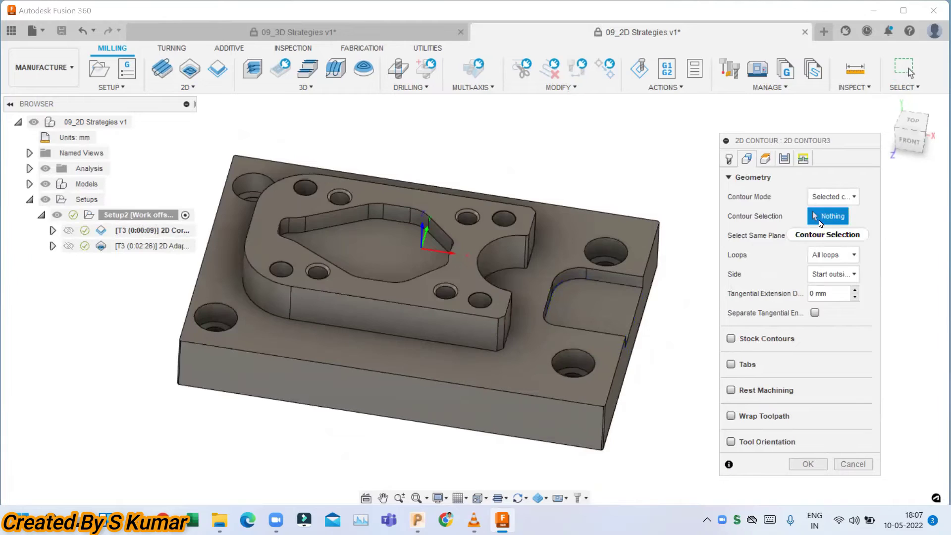
click(493, 318)
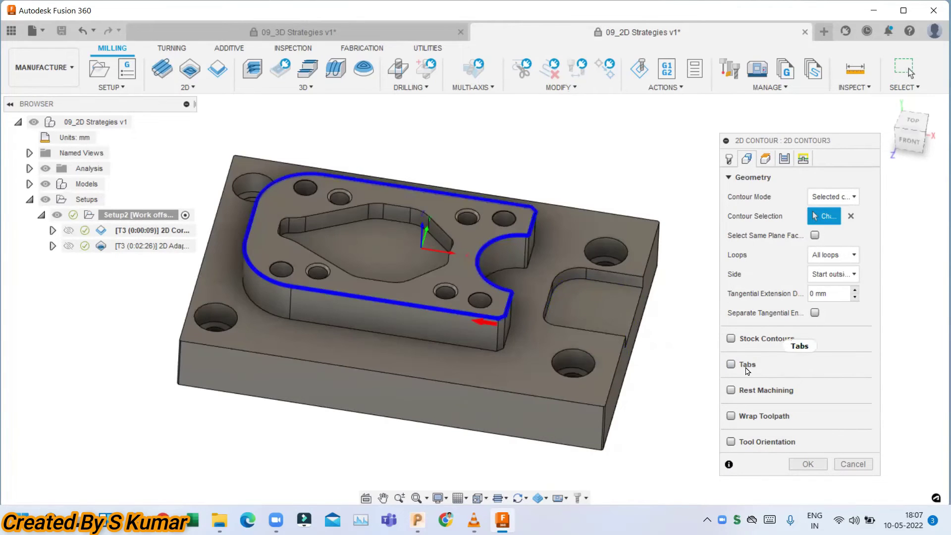
click(731, 339)
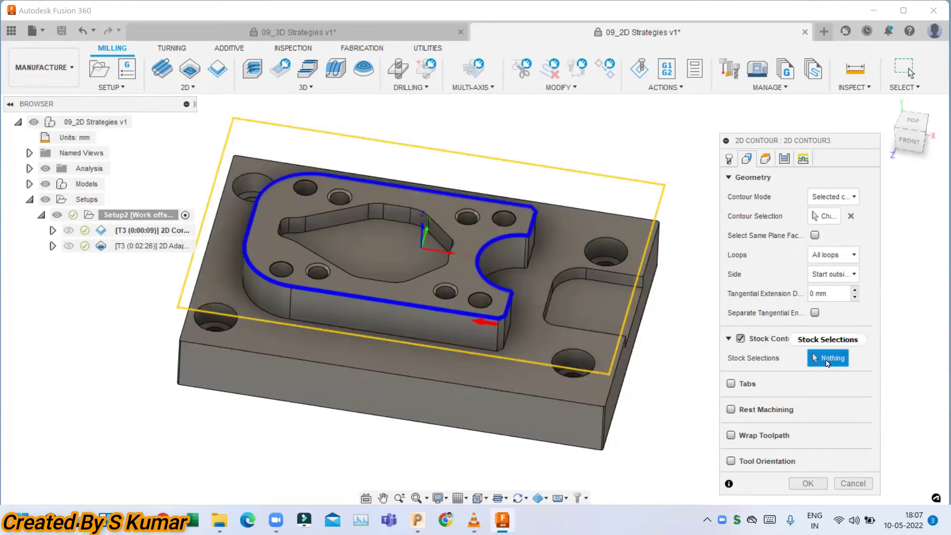
Generate the 2D Contour toolpath, switch to the Design workspace and start a sketch on the raised boss's top face.
click(804, 484)
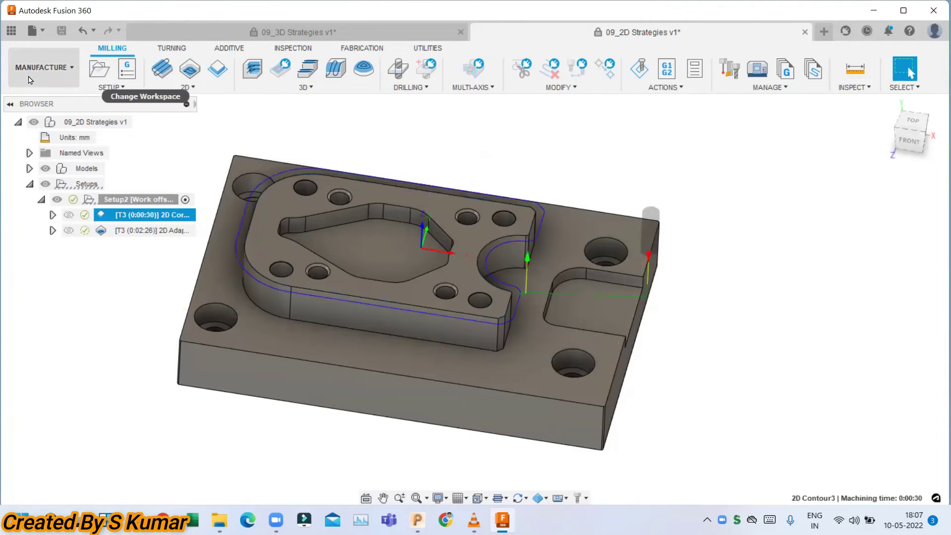
click(45, 67)
click(40, 102)
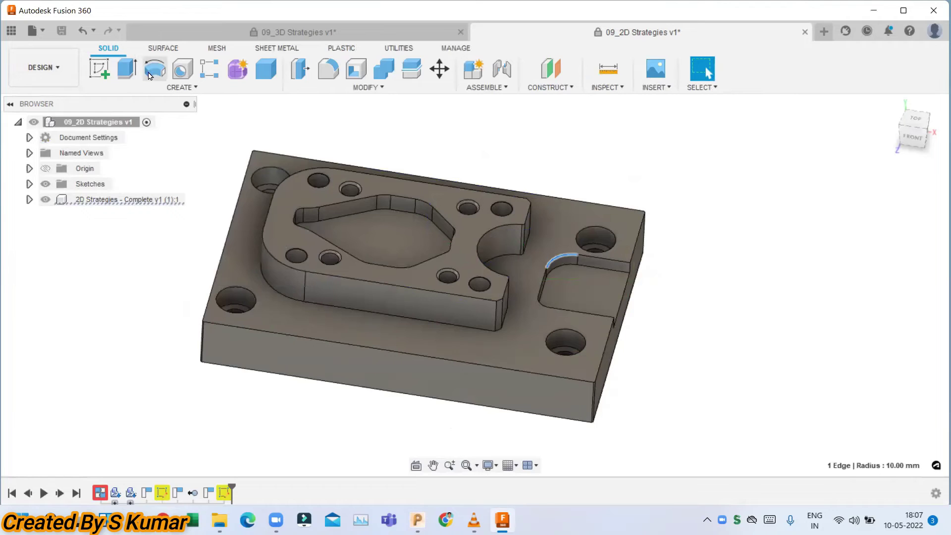
click(99, 69)
click(422, 275)
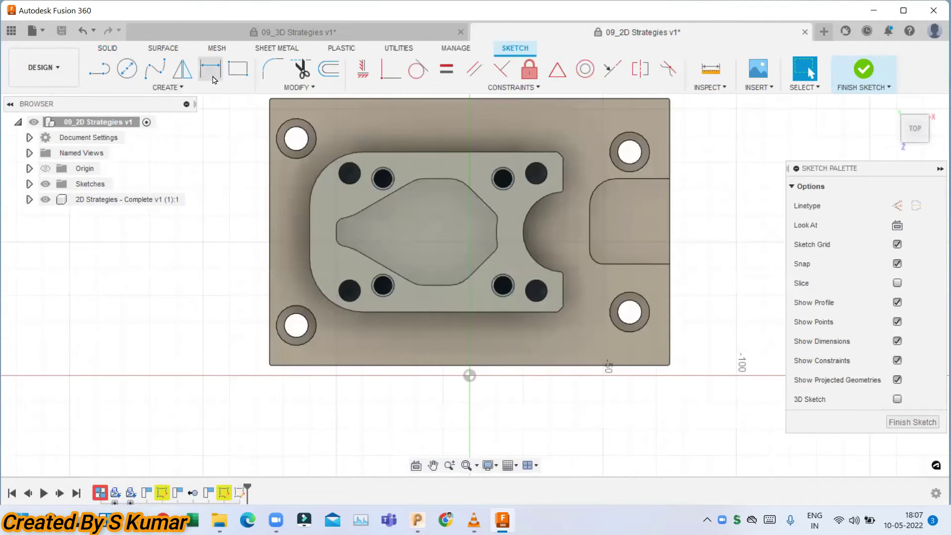
Sketch a closed four-sided line profile straddling the boss's front long edge and finish the sketch.
click(99, 69)
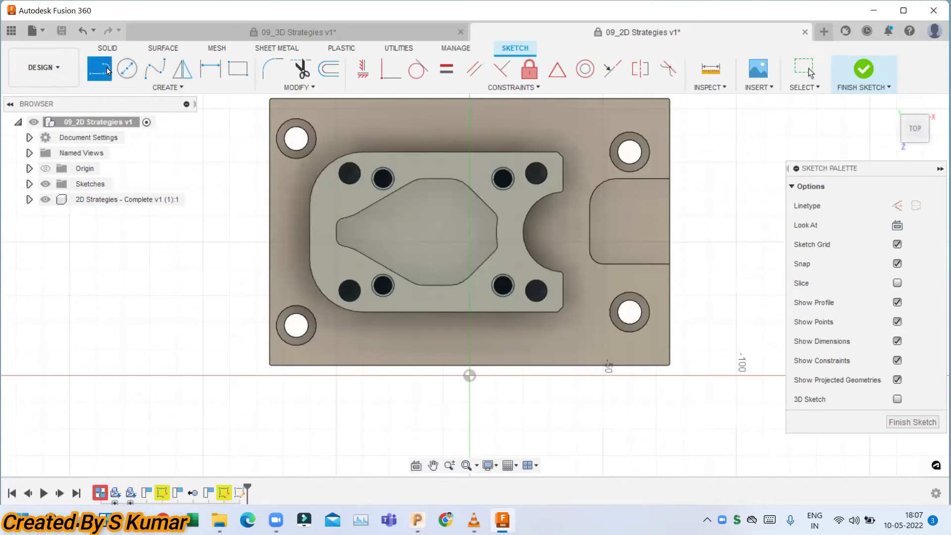
click(406, 296)
click(407, 347)
click(505, 337)
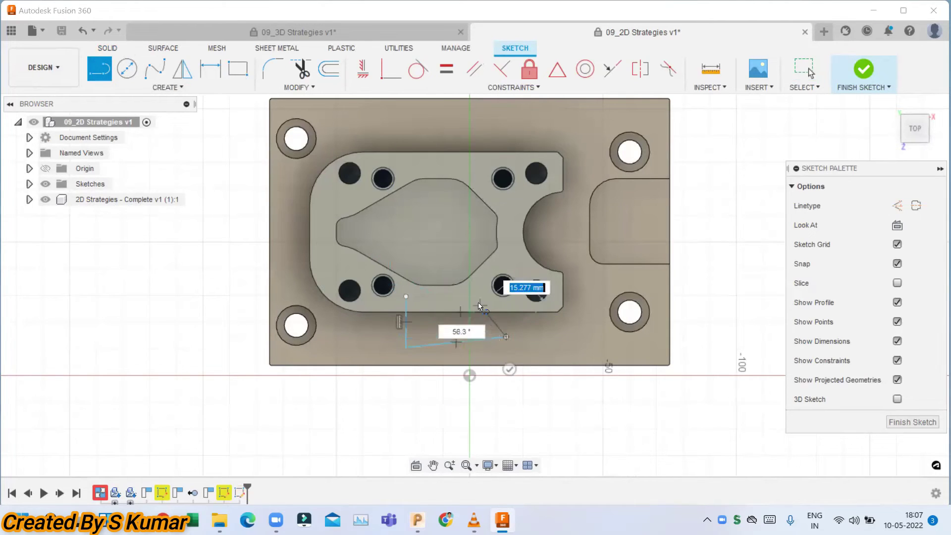
click(478, 303)
click(406, 296)
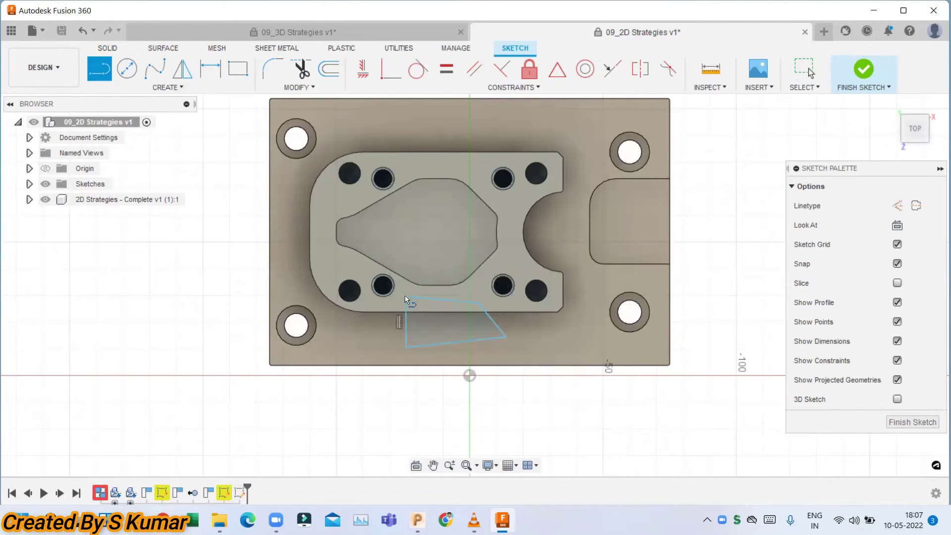
click(913, 422)
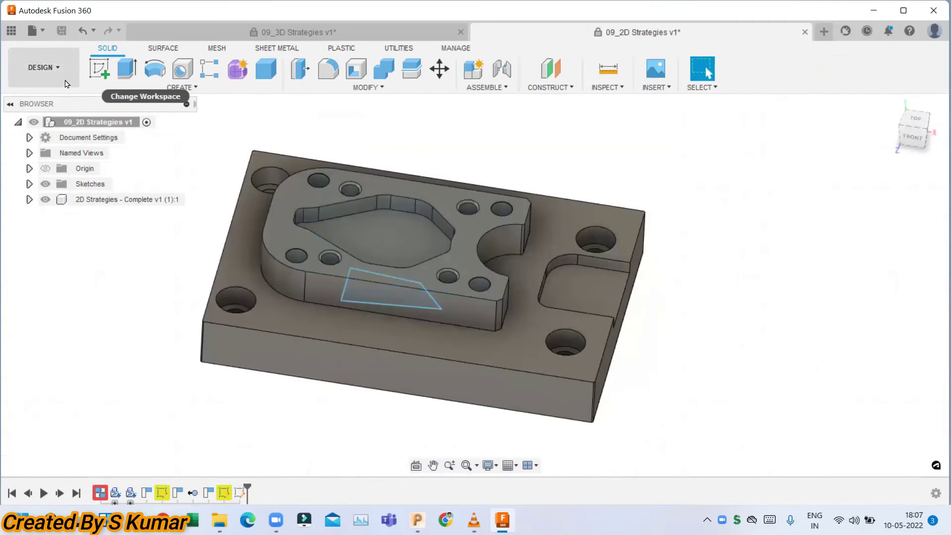
Return to the Manufacture workspace and reopen the 2D Contour operation's geometry settings.
click(74, 82)
click(78, 216)
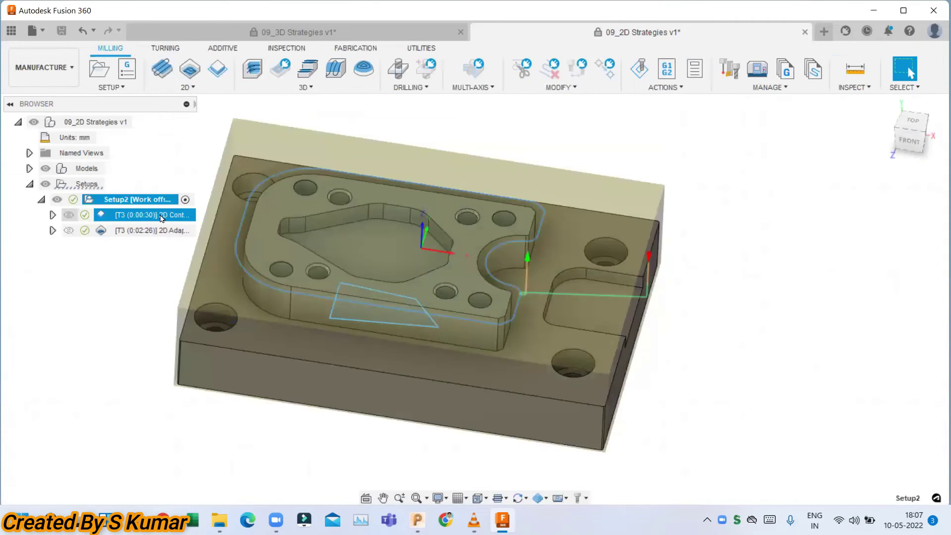
right_click(154, 218)
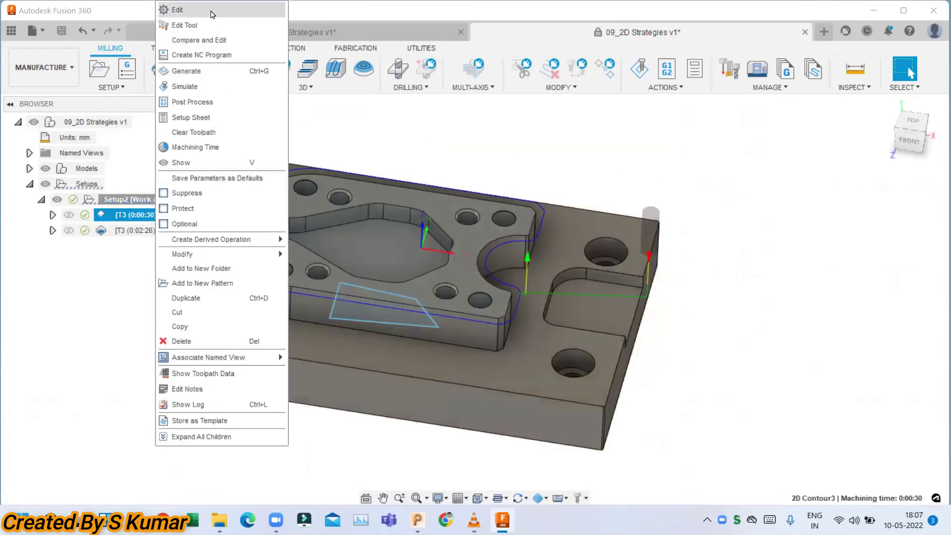
click(747, 160)
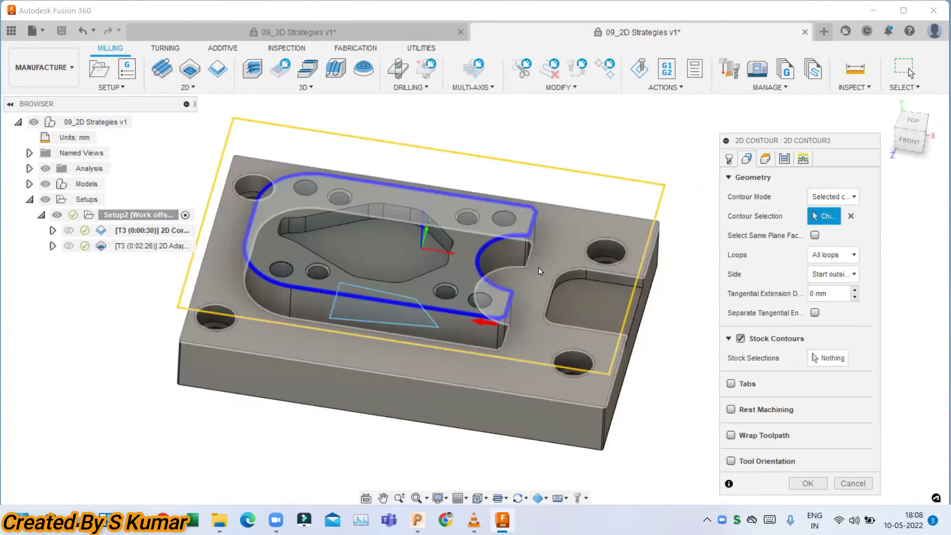
Set the four-sided sketch profile as the stock selection and generate the 2D Contour toolpath.
scroll(594, 237, down, 3)
scroll(463, 273, up, 3)
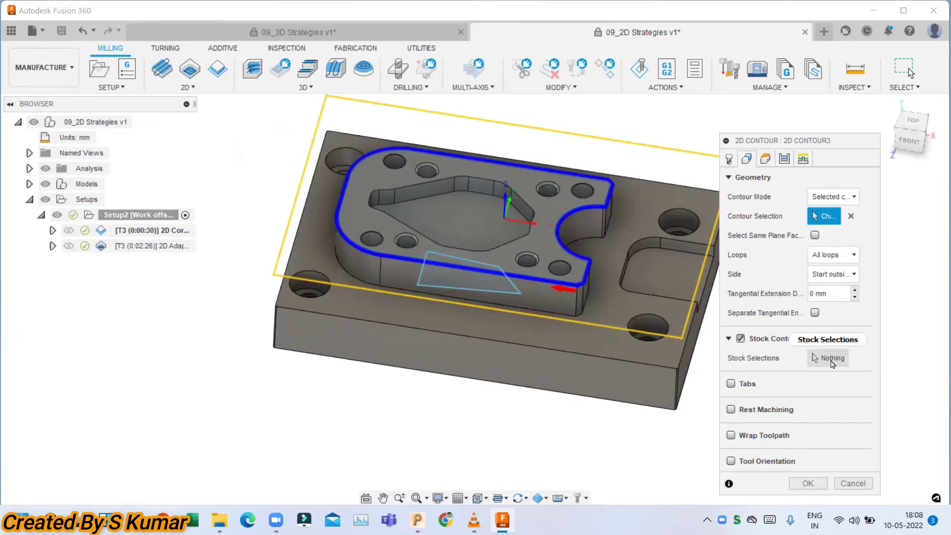
mouse_move(832, 363)
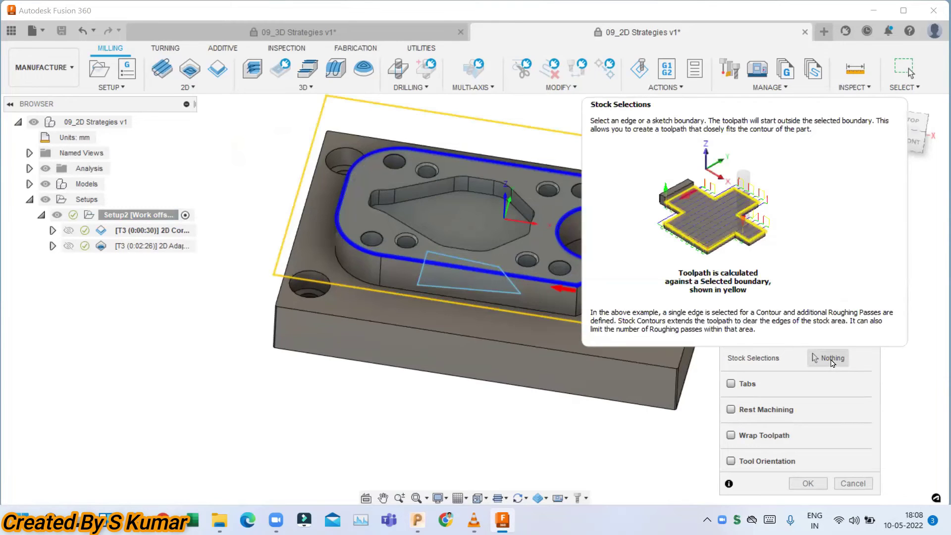
click(832, 363)
click(489, 294)
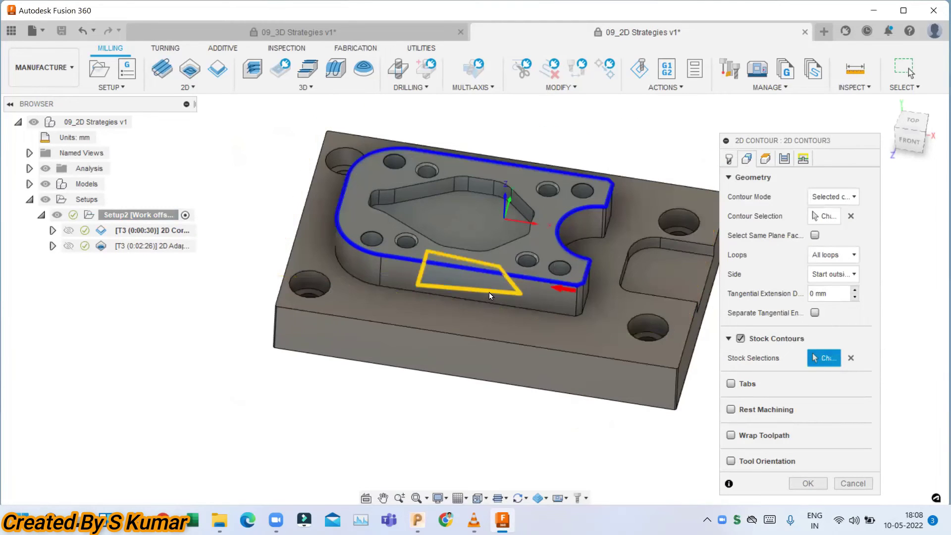
click(802, 483)
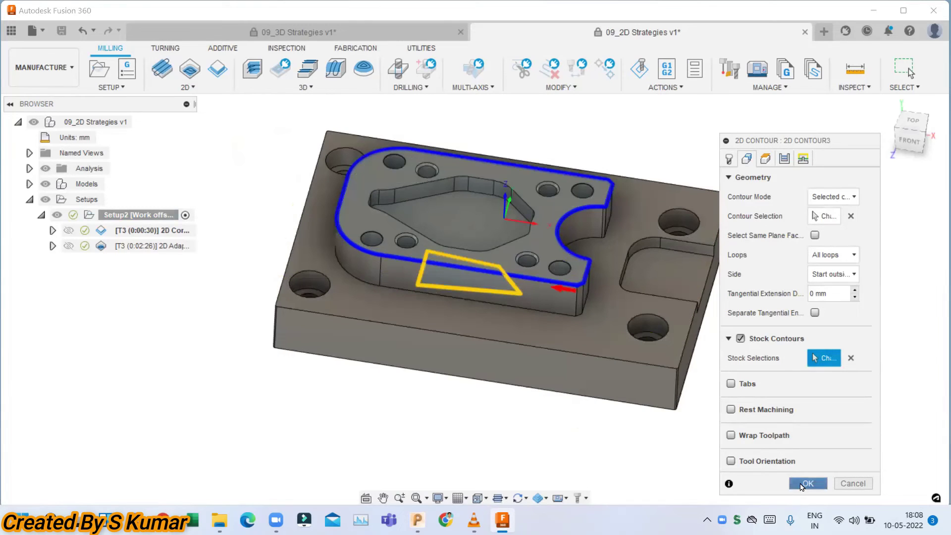
mouse_move(527, 287)
shift+middle_down()
mouse_move(520, 335)
mouse_move(531, 324)
mouse_move(531, 299)
shift+middle_up()
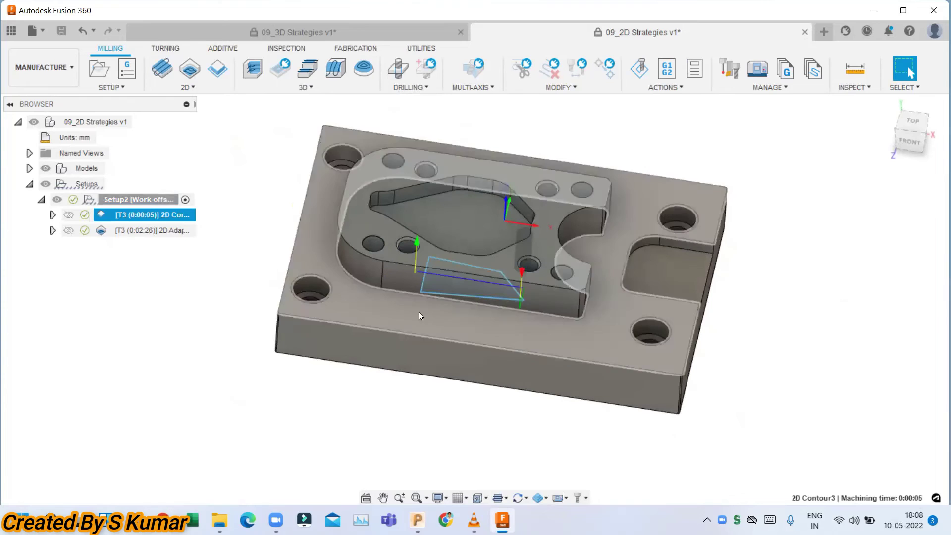
Reopen the 2D Contour operation for editing and enable Multiple Depths for its passes.
right_click(168, 214)
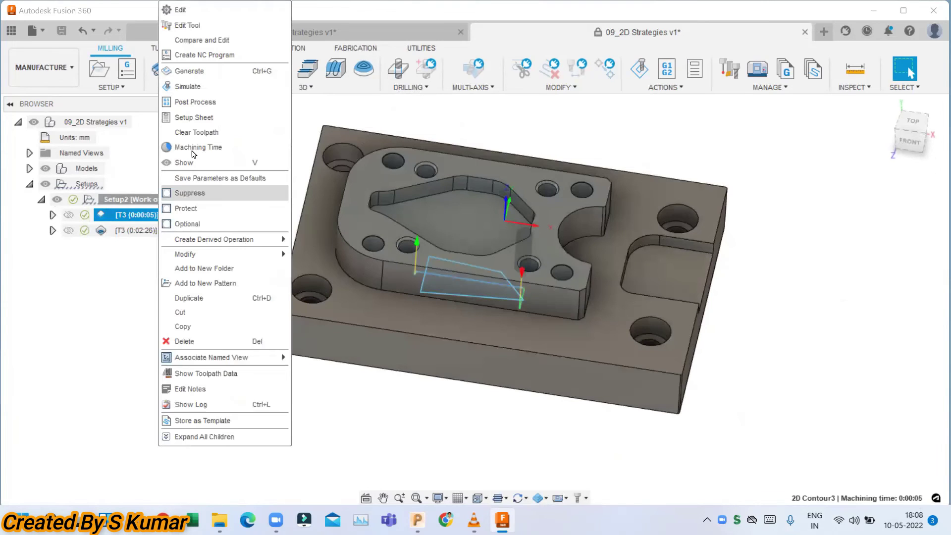
click(214, 15)
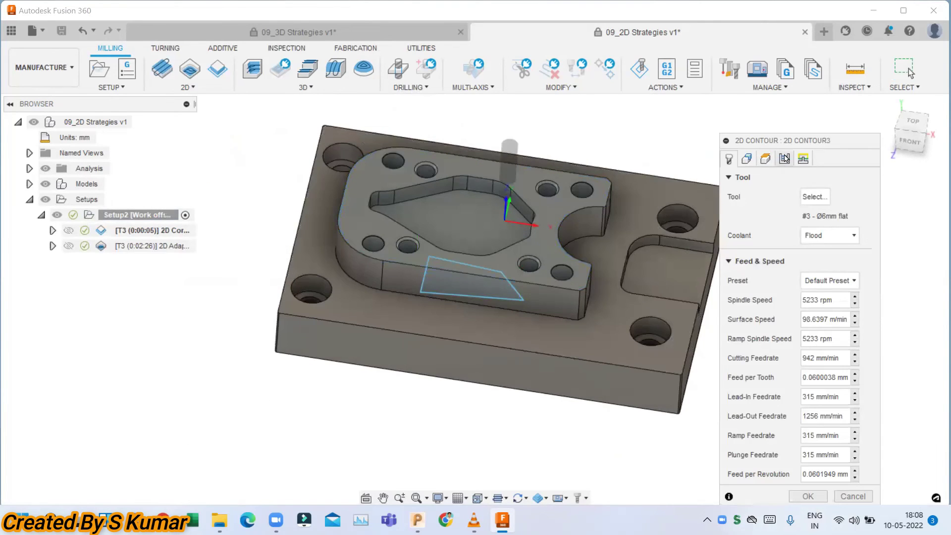
click(785, 158)
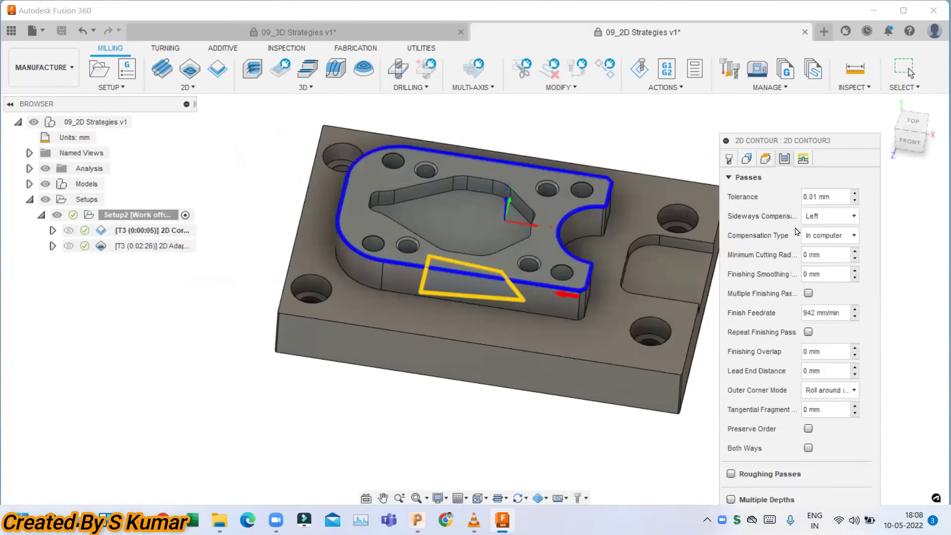
click(731, 499)
Set the bottom height reference to Selection, using the plate's upper face around the boss.
click(765, 158)
click(791, 452)
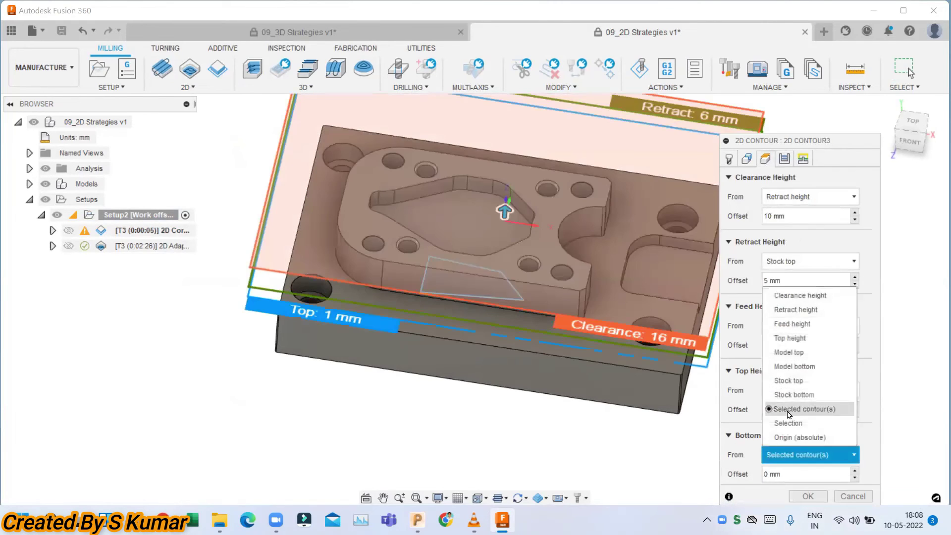
click(788, 420)
click(569, 361)
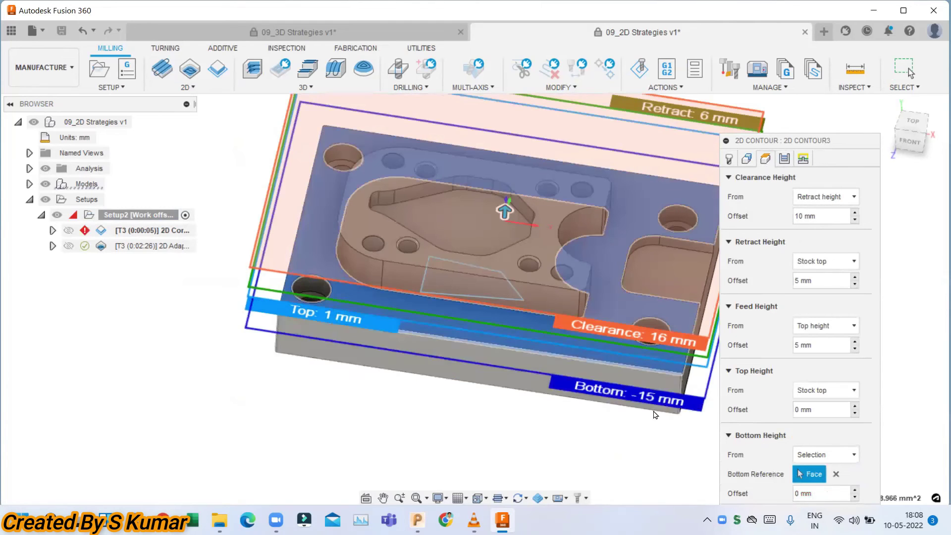
Accept the 2D Contour settings to regenerate the toolpath and examine the stepped passes inside the sketched stock boundary.
click(784, 159)
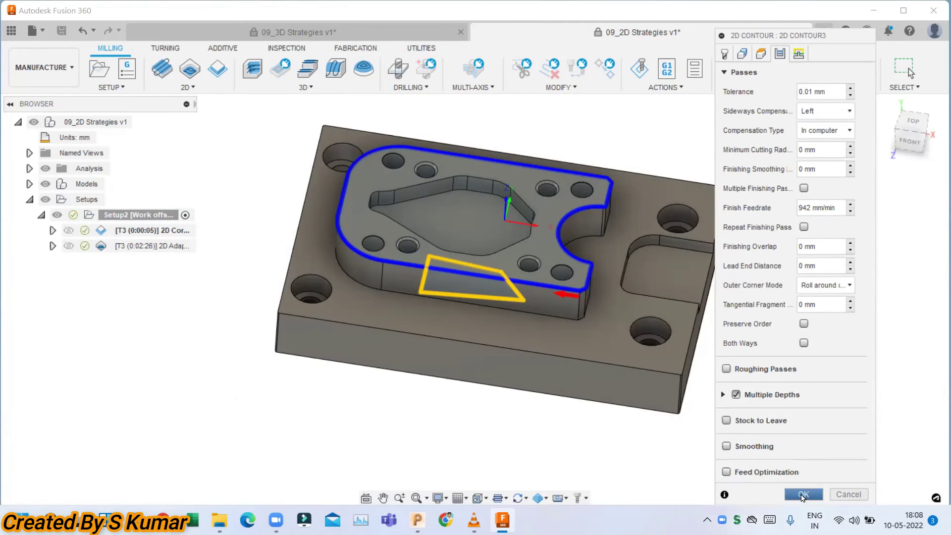
click(803, 495)
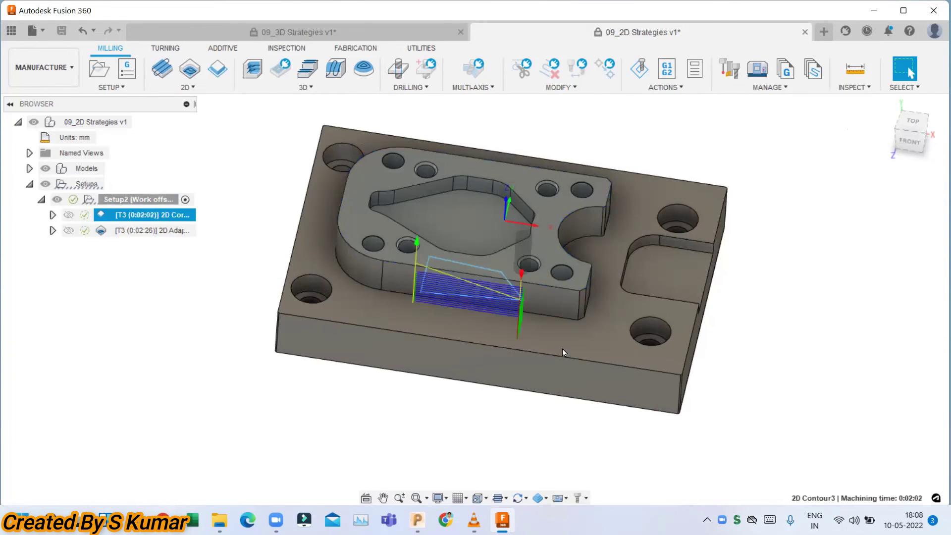
scroll(459, 280, up, 4)
scroll(460, 279, down, 2)
scroll(578, 267, up, 1)
shift+middle_drag(578, 267, 625, 324)
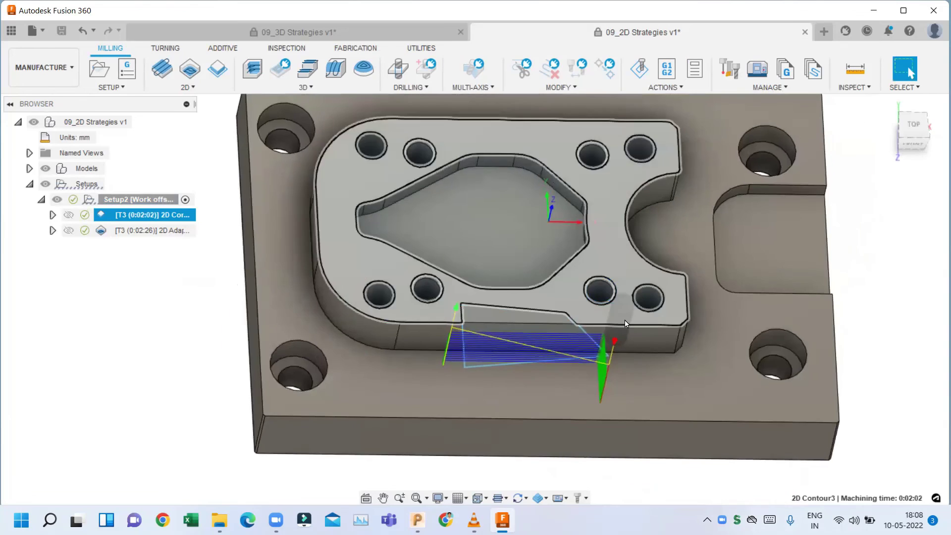
scroll(625, 320, down, 1)
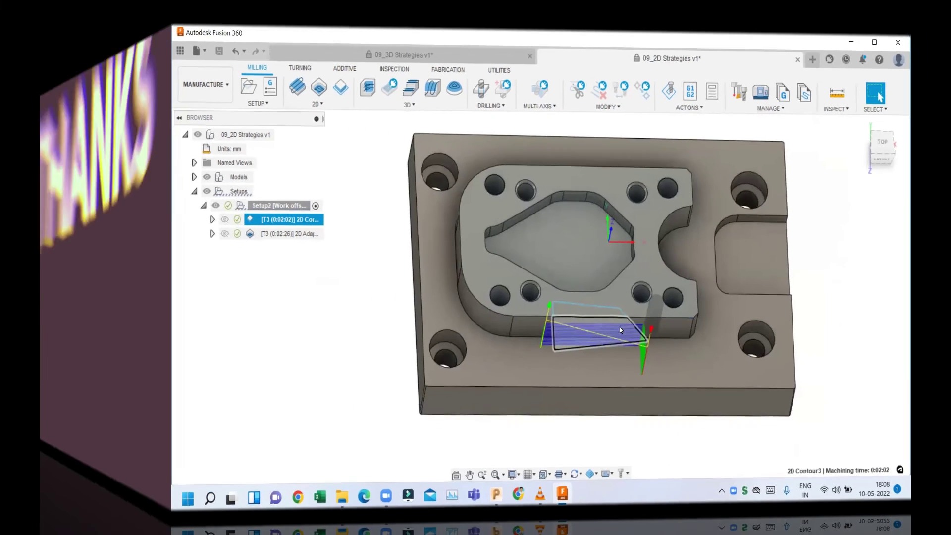